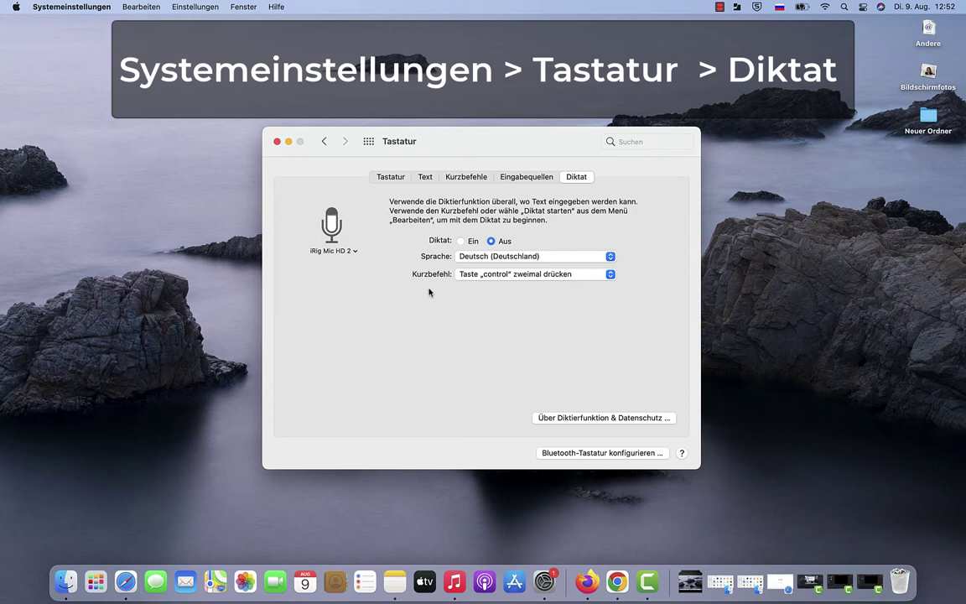
# Review the available languages and shortcut options in the keyboard's dictation settings without changing them
pyautogui.click(611, 257)
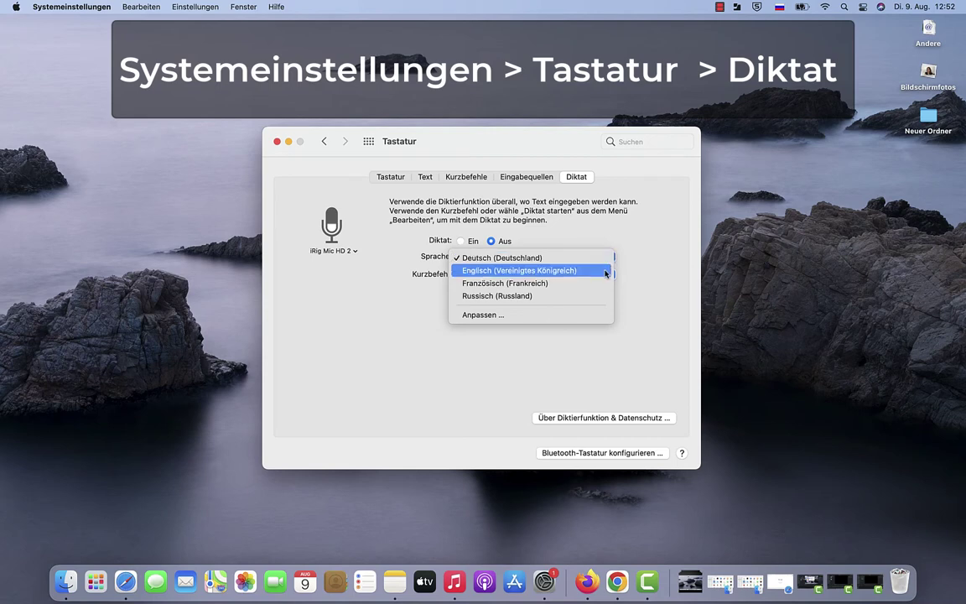
pyautogui.click(637, 239)
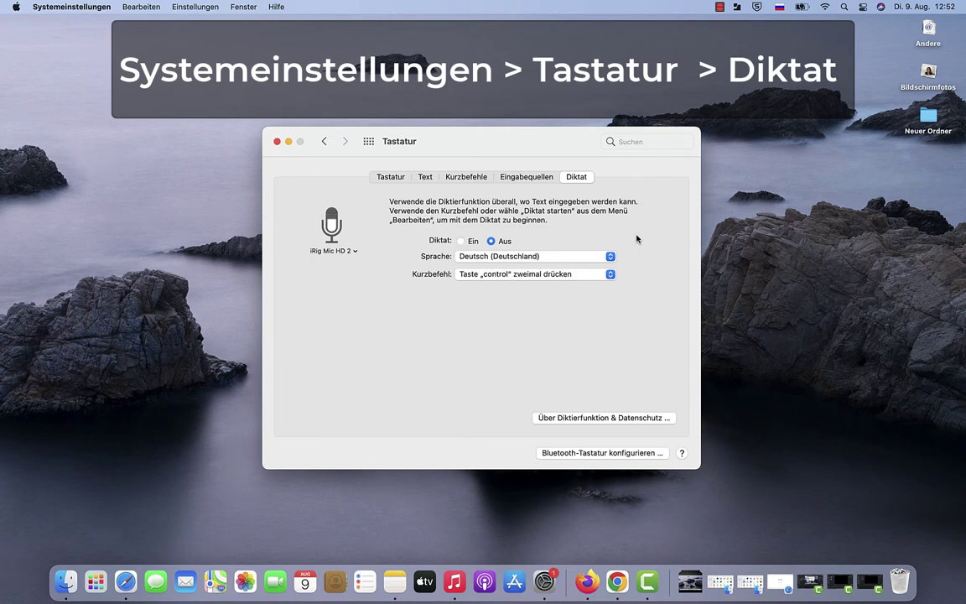
pyautogui.click(612, 274)
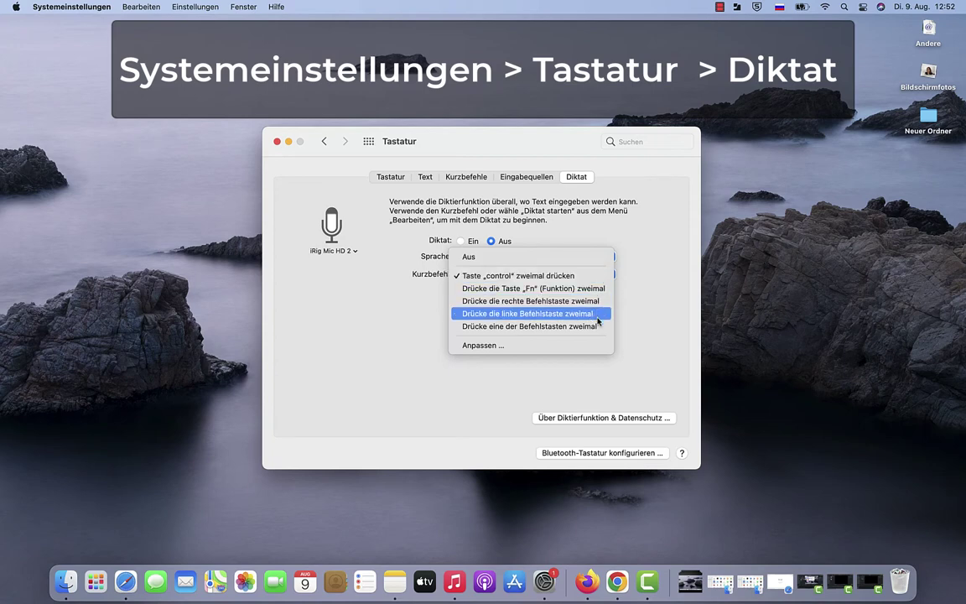
pyautogui.click(670, 243)
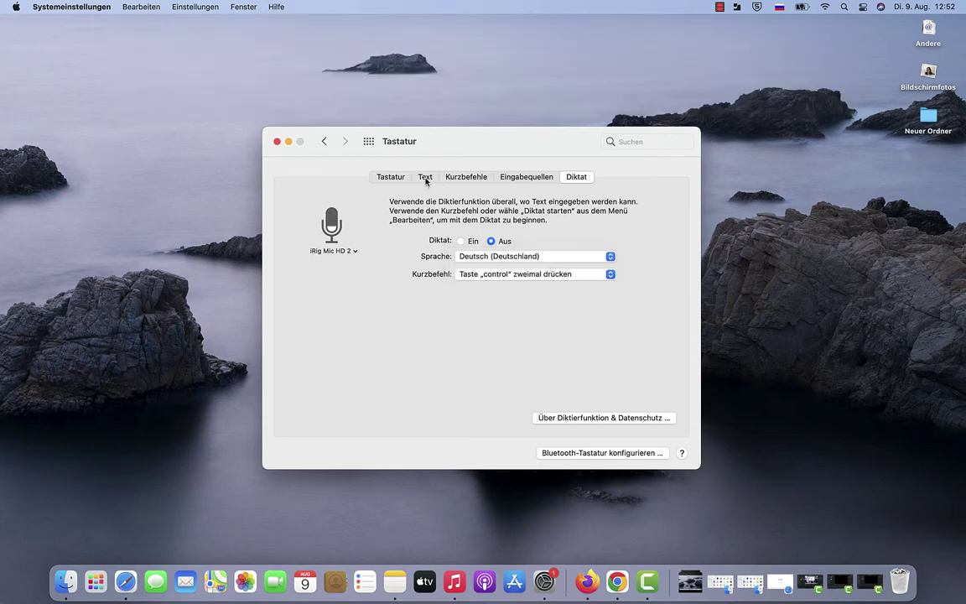
# Enable automatic correction (Automatische Korrektur) in the keyboard's text settings and close the settings window
pyautogui.click(426, 181)
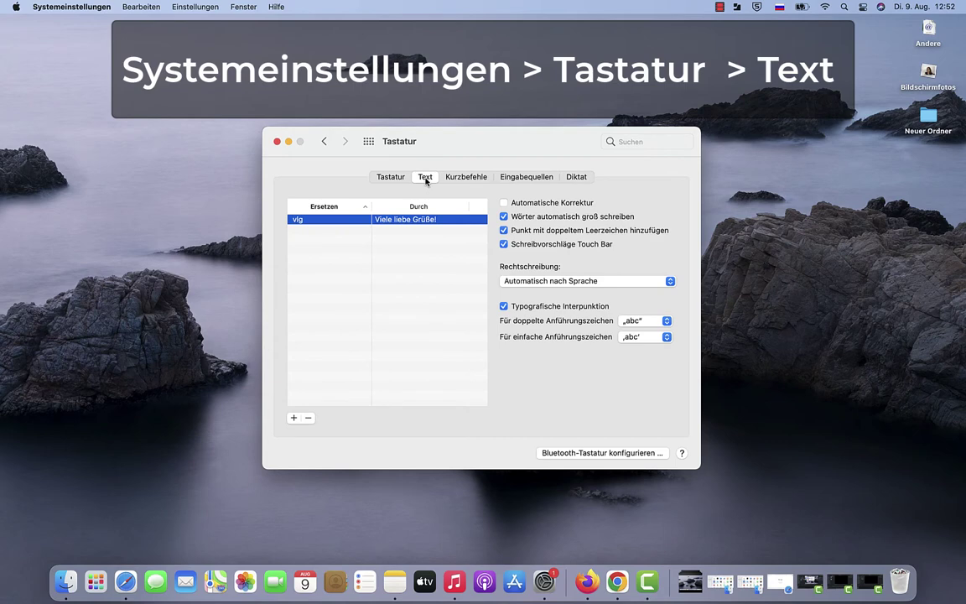
pyautogui.click(504, 203)
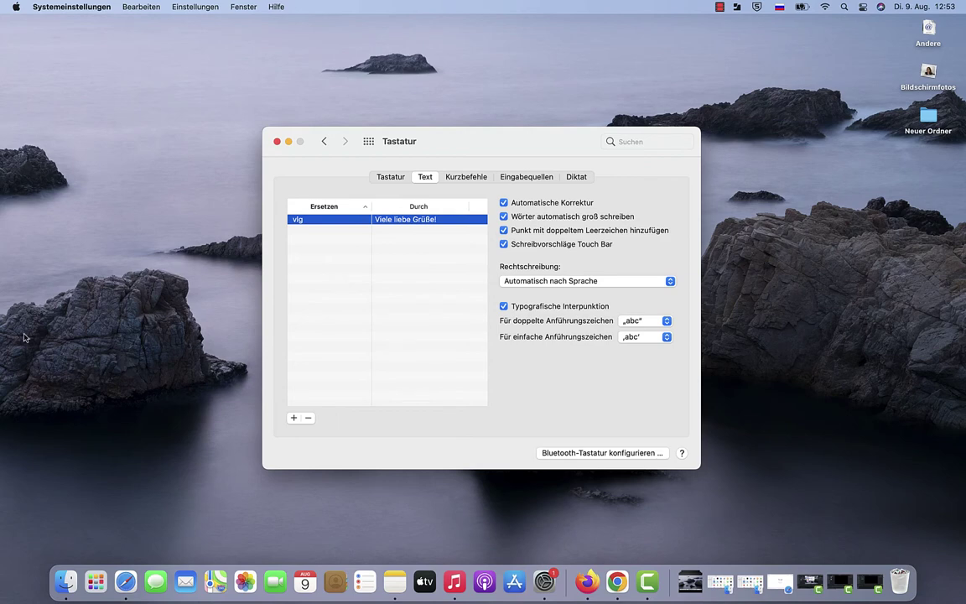
pyautogui.click(277, 141)
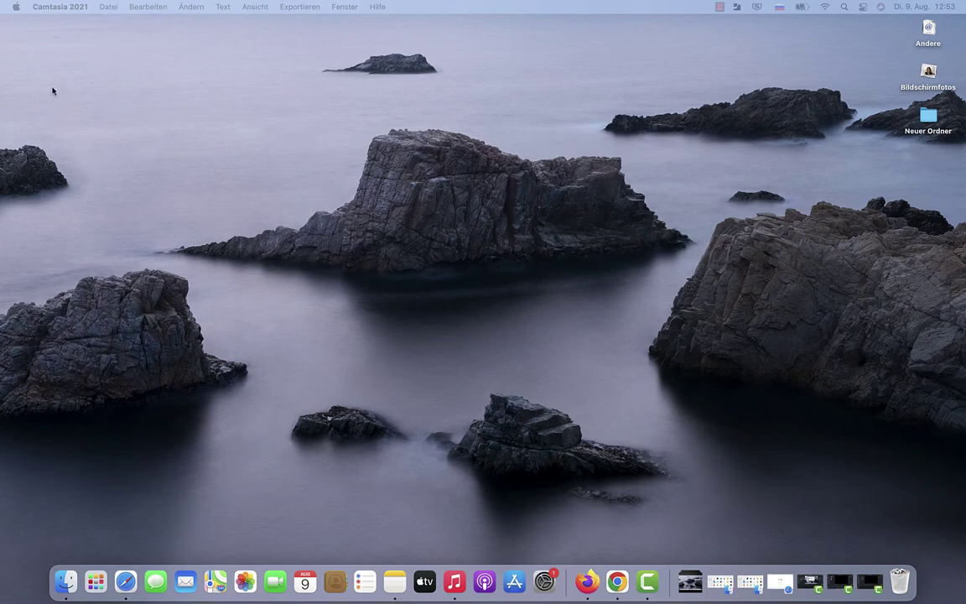
# Look through the wallpaper images and solid colours offered in the Schreibtisch & Bildschirmschoner settings, then close the settings
pyautogui.click(15, 8)
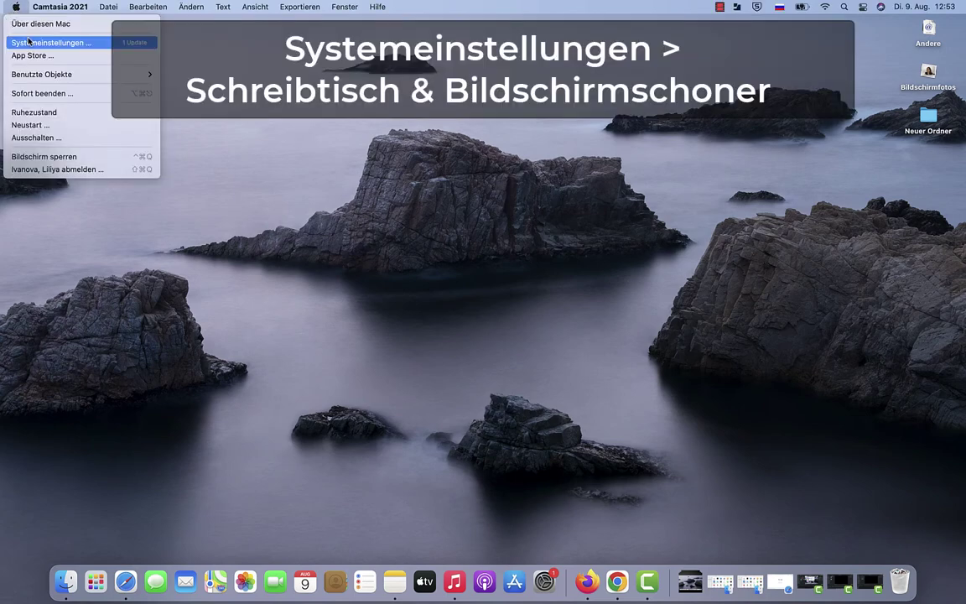
pyautogui.click(28, 41)
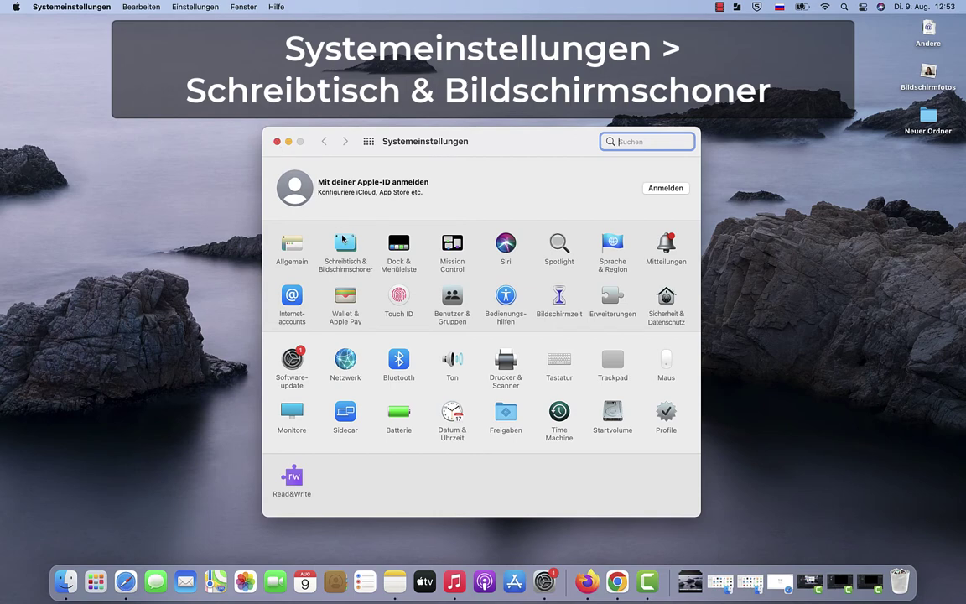
pyautogui.click(342, 241)
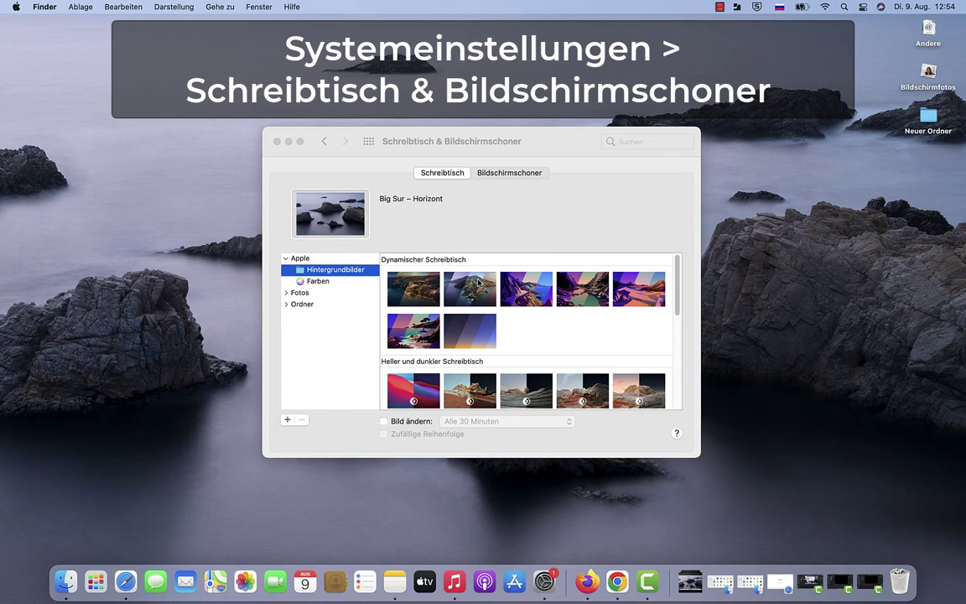
pyautogui.scroll(-5, 478, 282)
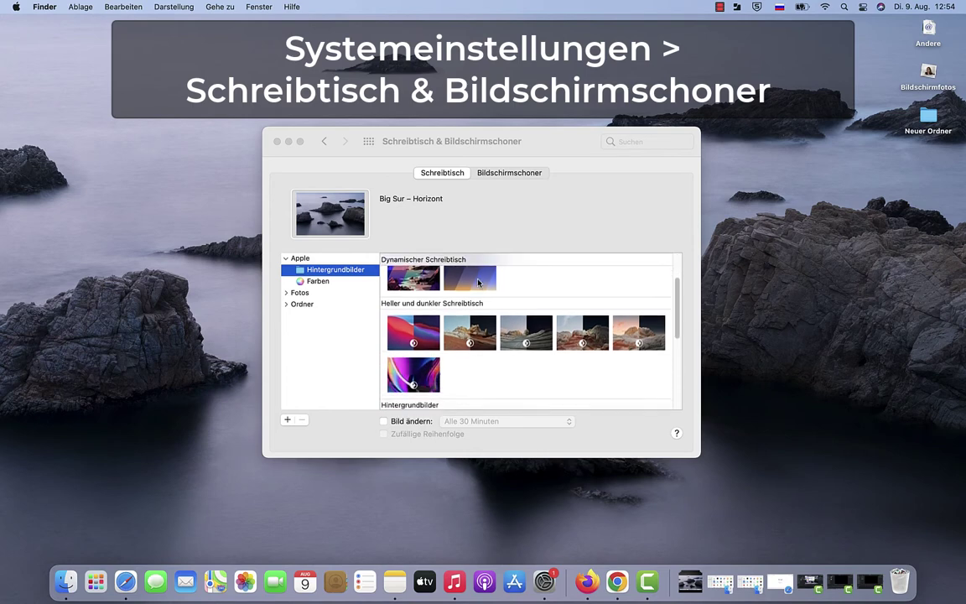
pyautogui.scroll(-5, 478, 283)
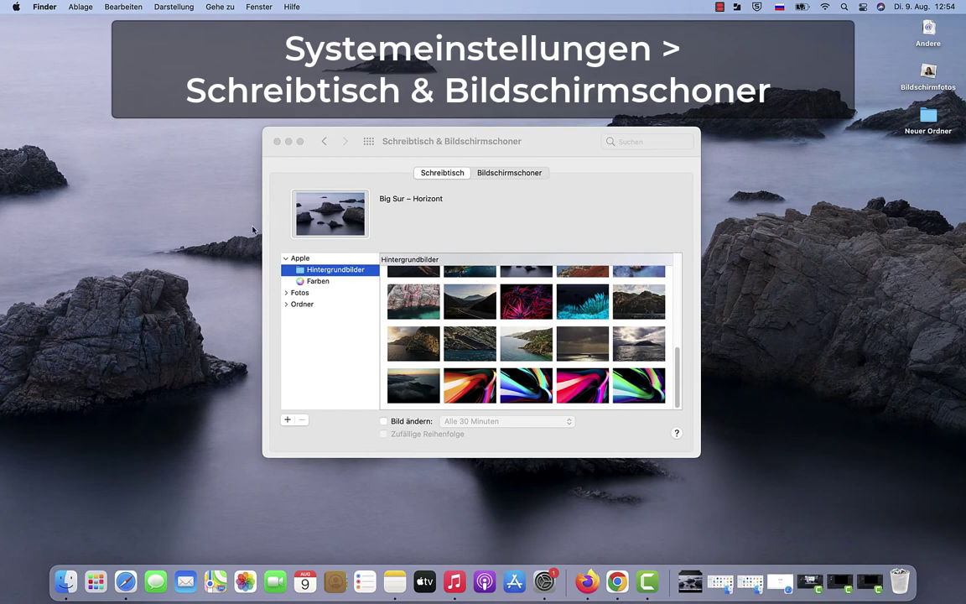
pyautogui.click(317, 282)
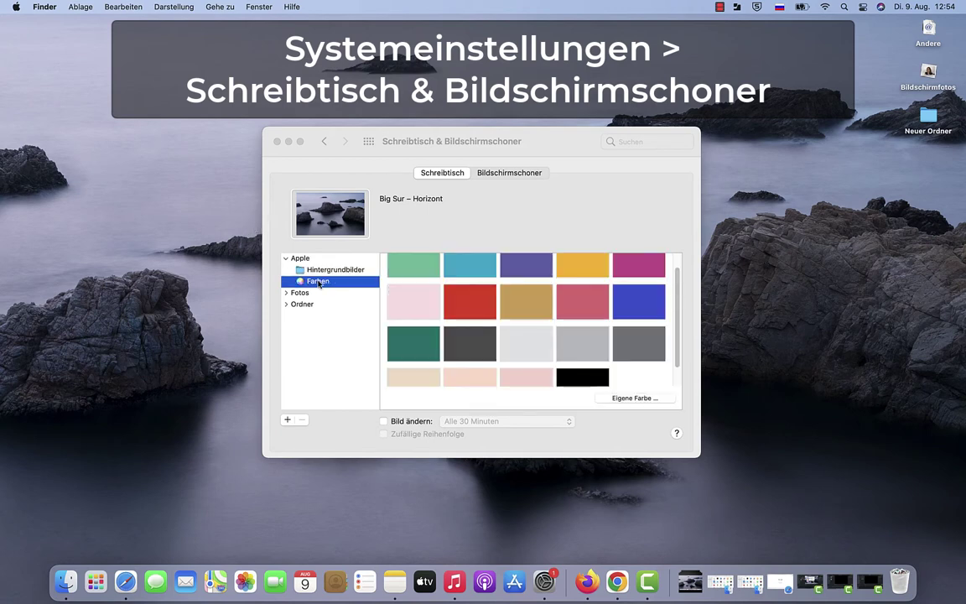
pyautogui.scroll(-2, 447, 295)
pyautogui.scroll(2, 448, 295)
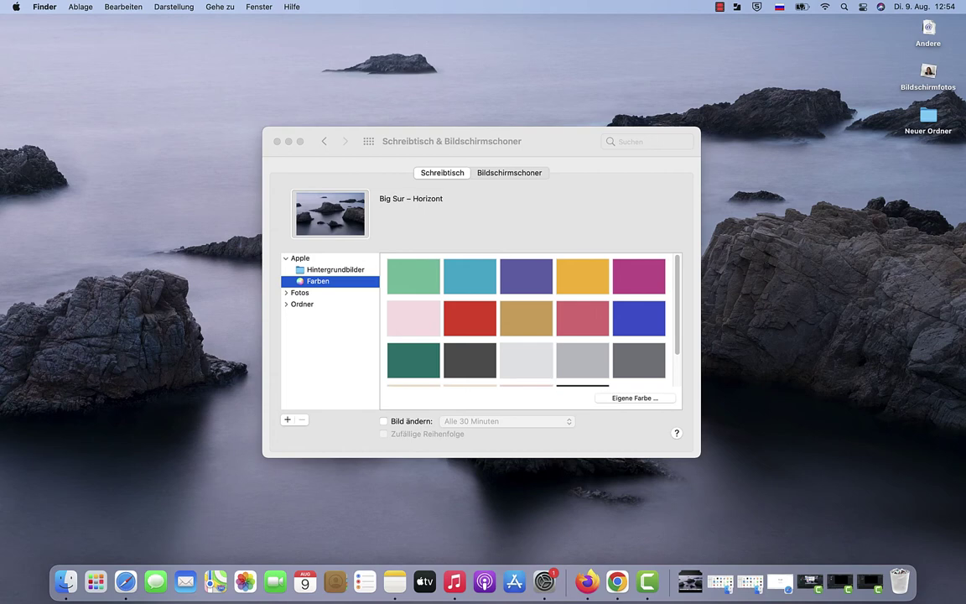
pyautogui.click(276, 141)
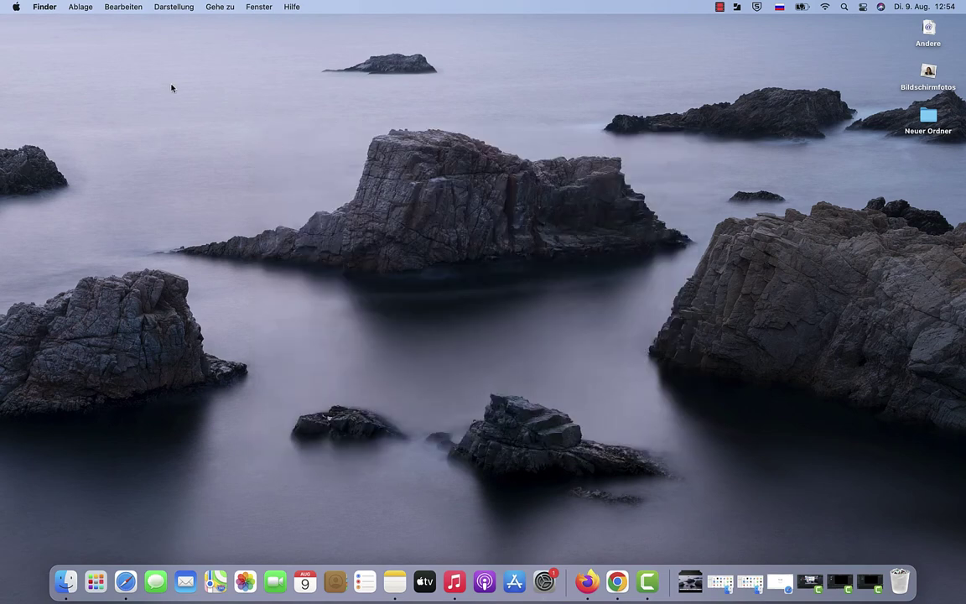
# Turn on reduced transparency (Transparenz reduzieren) in the display section of the accessibility settings, toggling it several times to compare the effect
pyautogui.click(17, 8)
pyautogui.click(32, 43)
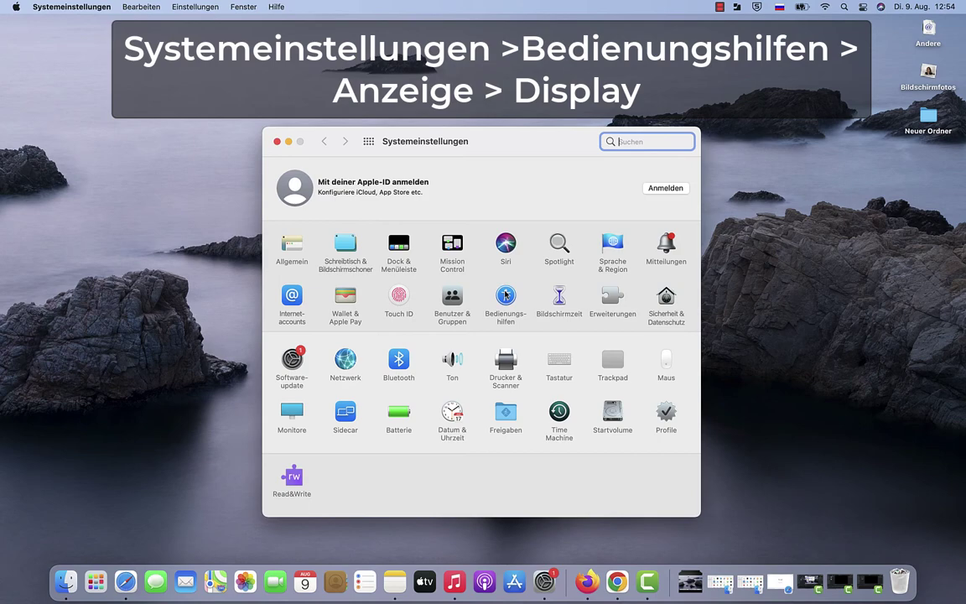
pyautogui.click(505, 295)
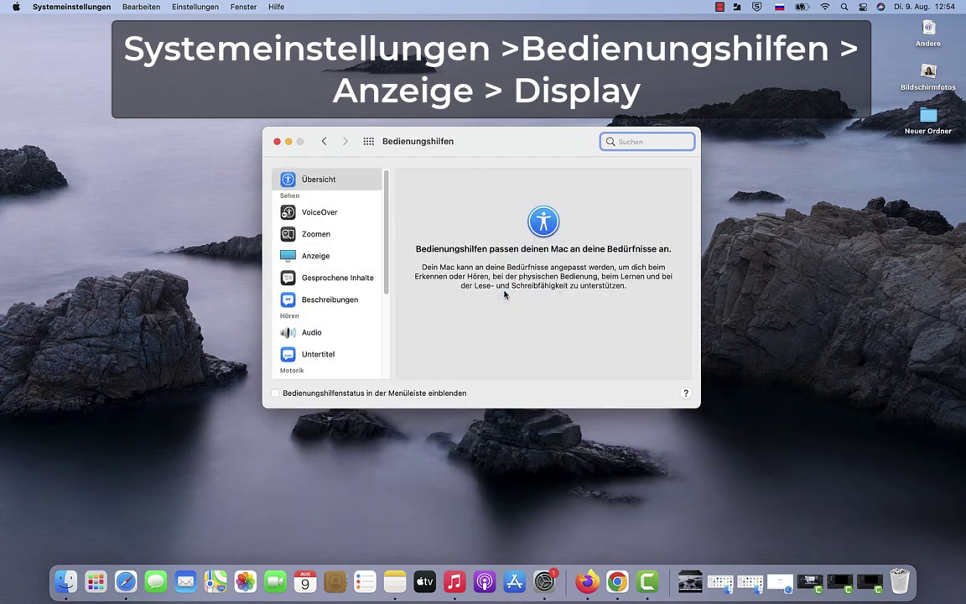
pyautogui.click(319, 258)
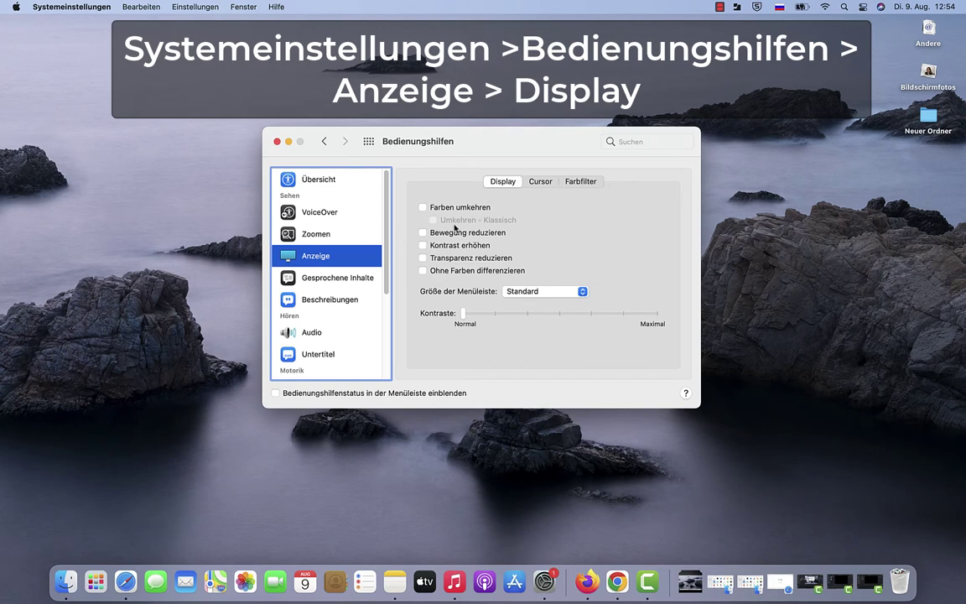
pyautogui.click(423, 259)
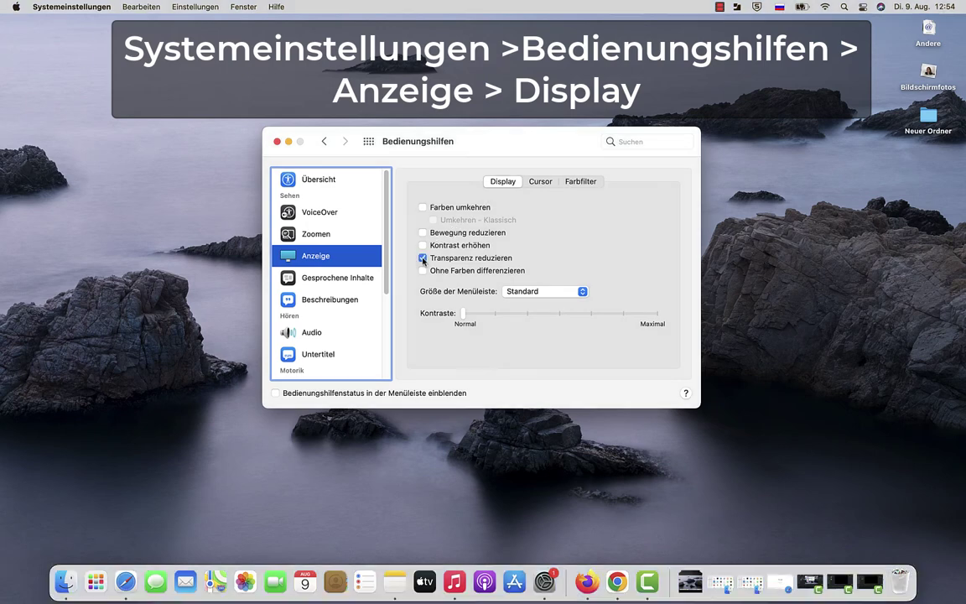
pyautogui.click(423, 258)
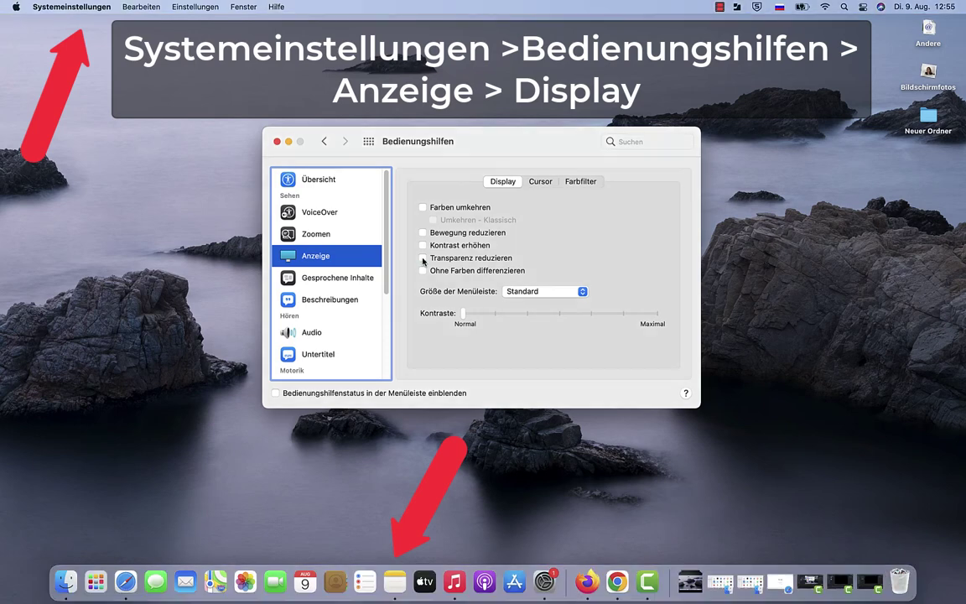
pyautogui.click(423, 259)
pyautogui.click(422, 258)
pyautogui.click(423, 258)
pyautogui.click(422, 259)
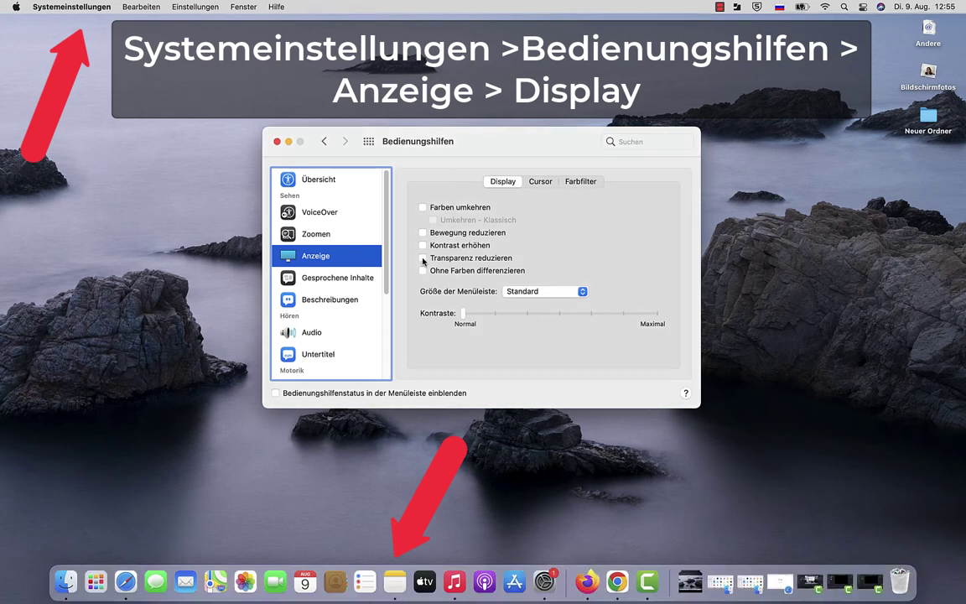
pyautogui.click(422, 258)
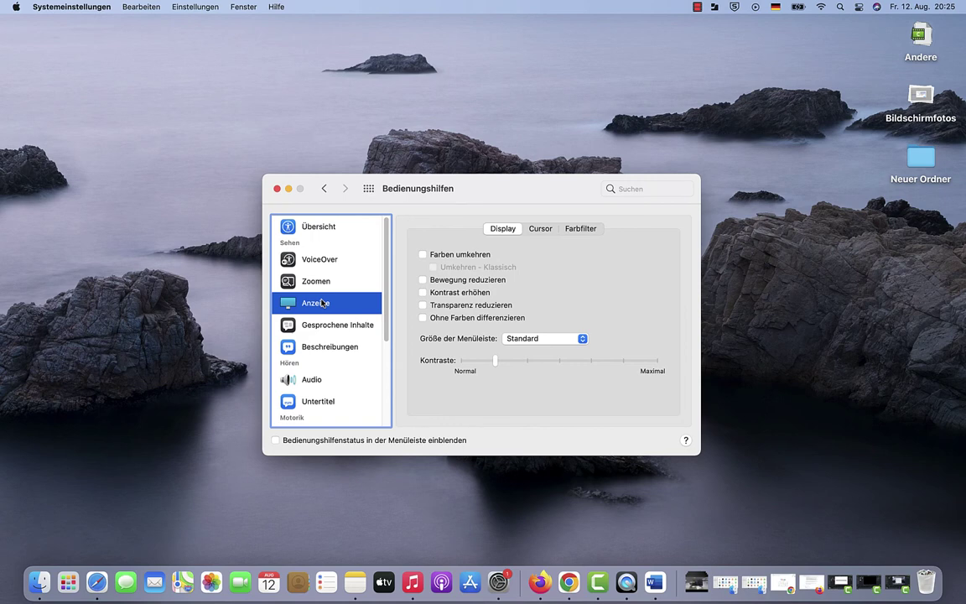
# Enable Auswahl sprechen in the Gesprochene Inhalte accessibility settings, after briefly trying Objekte unter dem Zeiger sprechen
pyautogui.click(325, 327)
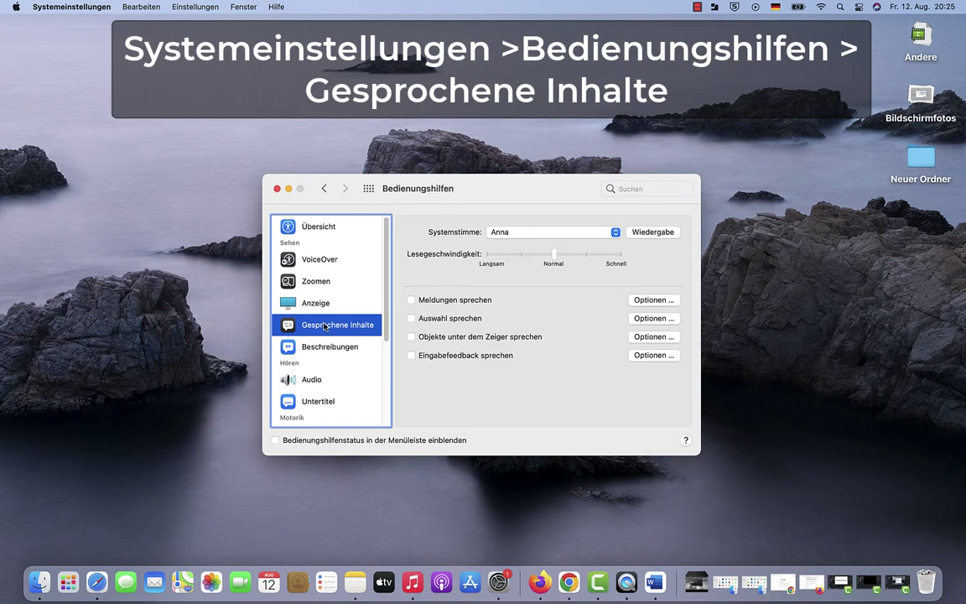
pyautogui.click(411, 337)
pyautogui.click(411, 337)
pyautogui.click(411, 318)
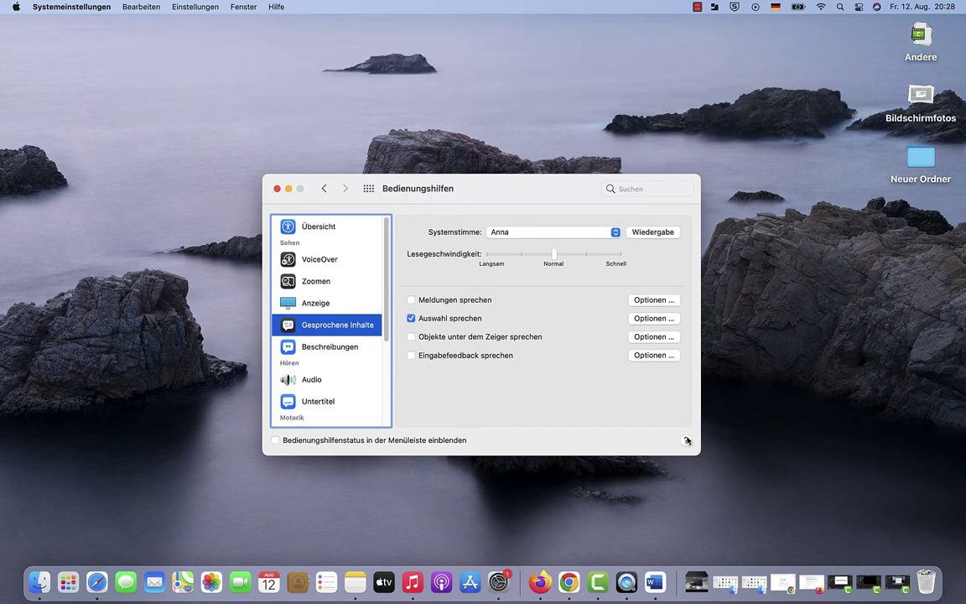
# Open the help page for Gesprochene Inhalte, have its text read aloud, and close the speech controller
pyautogui.click(687, 440)
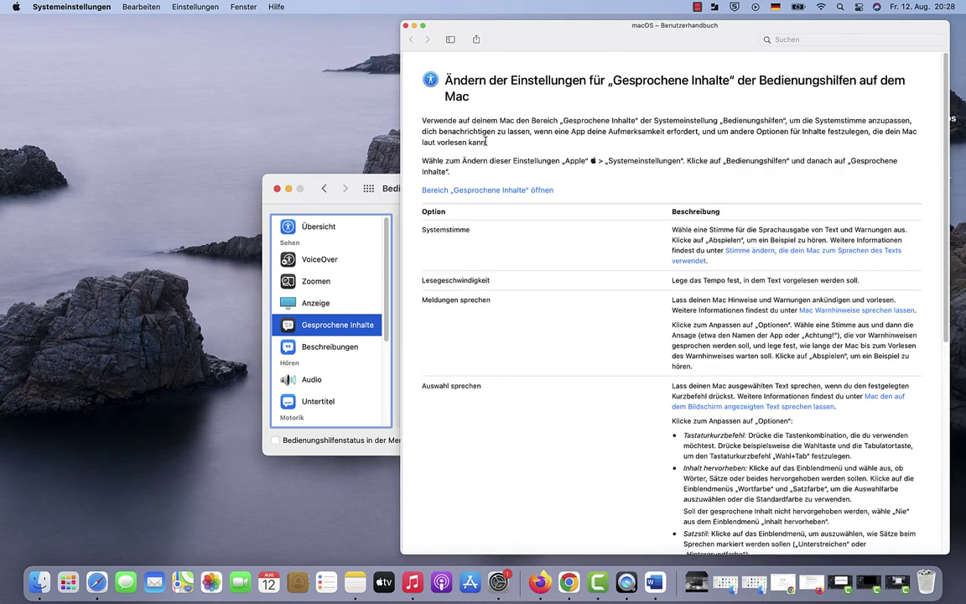
pyautogui.hotkey('ctrl', 'space')
pyautogui.hotkey('alt', 'Escape')
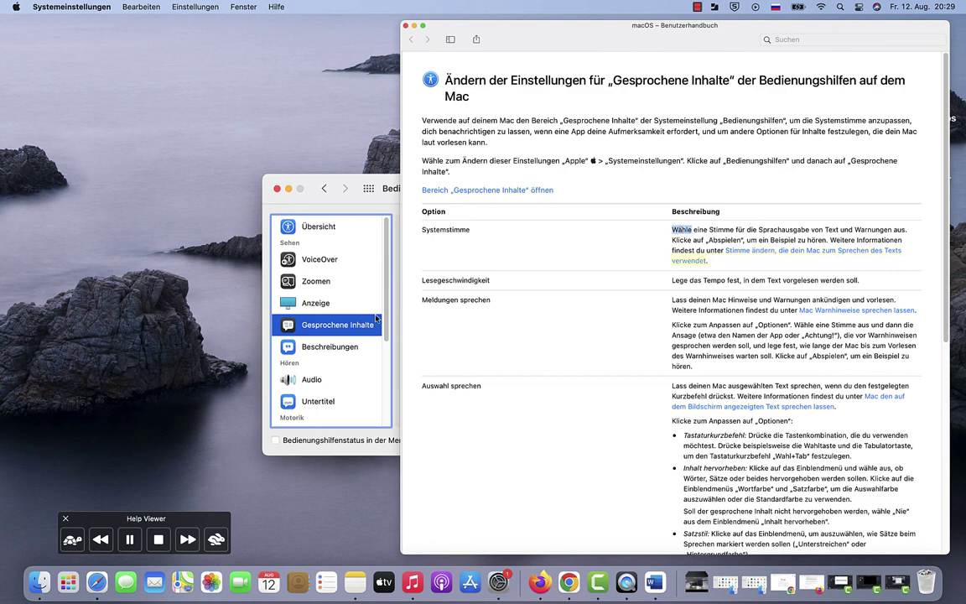
pyautogui.click(65, 518)
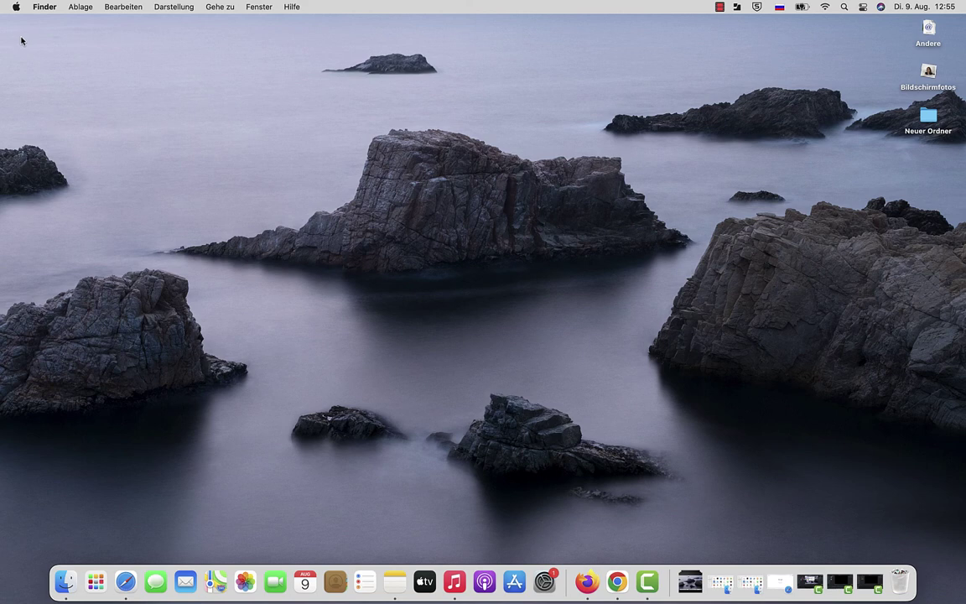
# Open the Mitteilungen system settings and turn off notifications for Mail
pyautogui.click(16, 7)
pyautogui.click(41, 43)
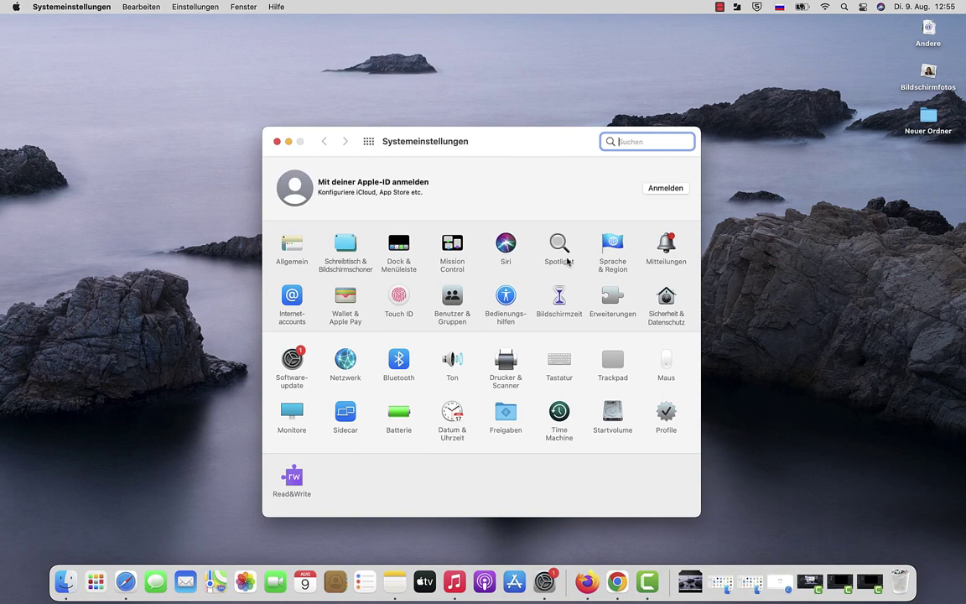
pyautogui.click(666, 245)
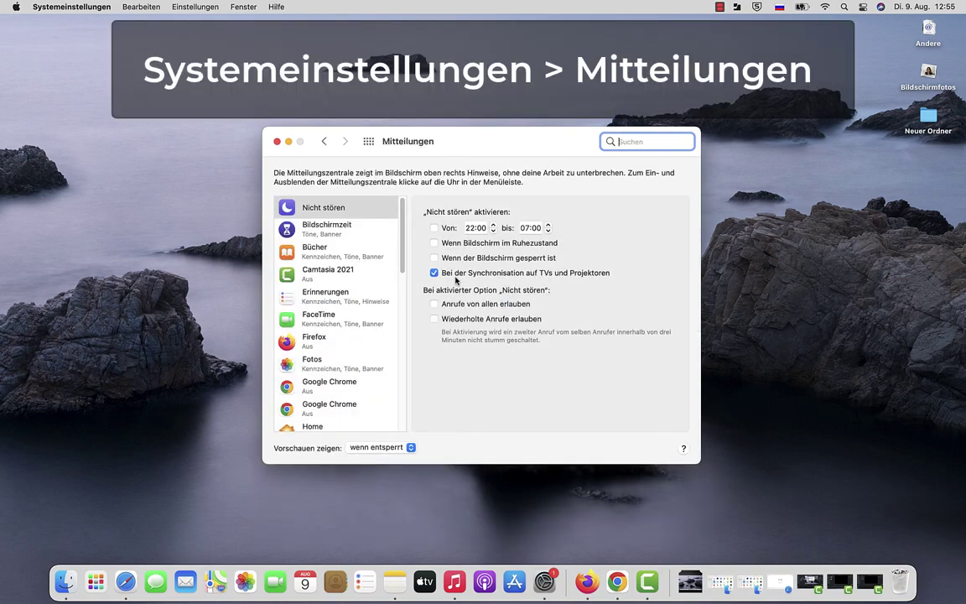
pyautogui.scroll(-5, 366, 307)
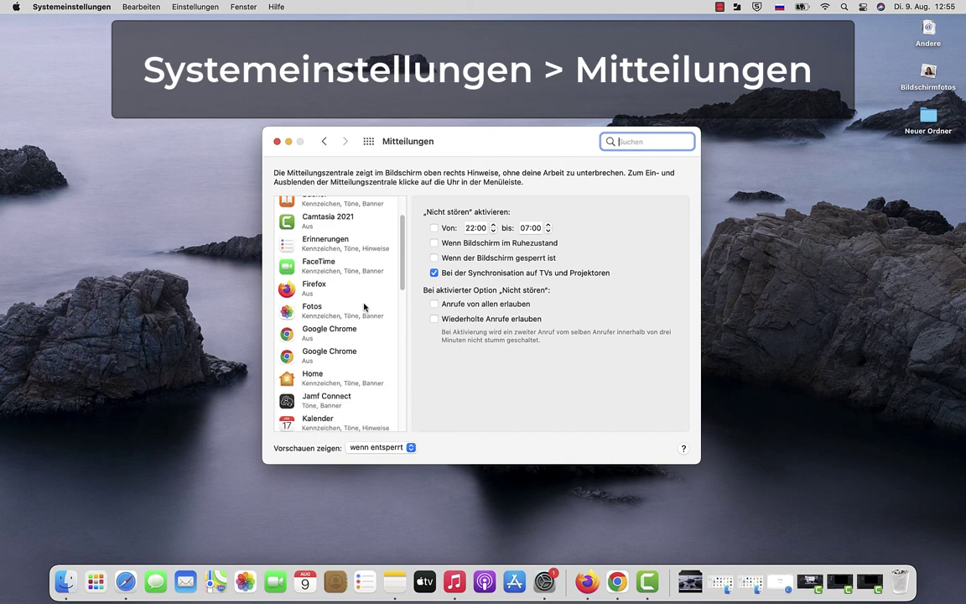
pyautogui.click(310, 356)
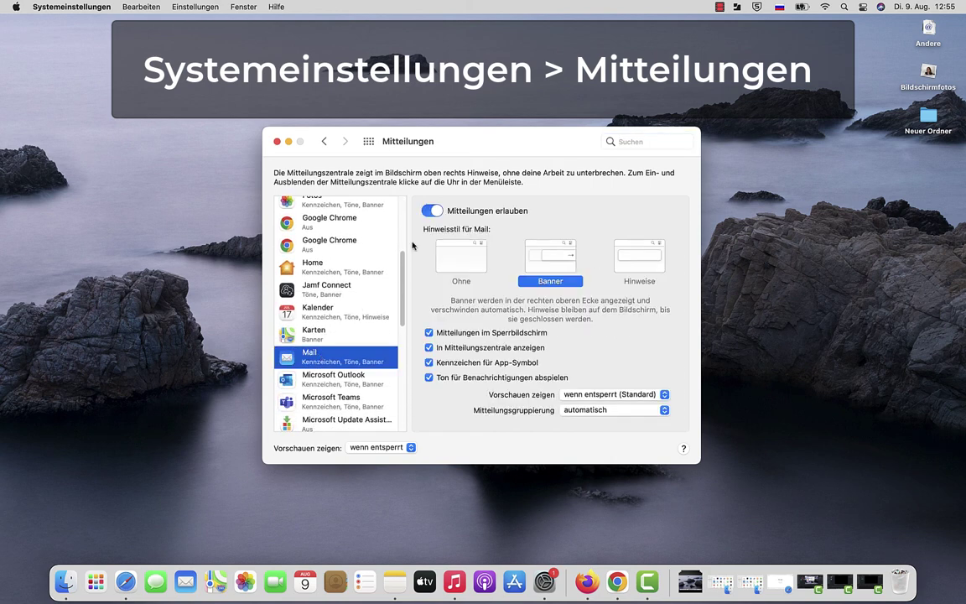
pyautogui.click(427, 211)
# Turn off notifications for Microsoft Outlook and show the notification settings for Microsoft Teams
pyautogui.click(295, 377)
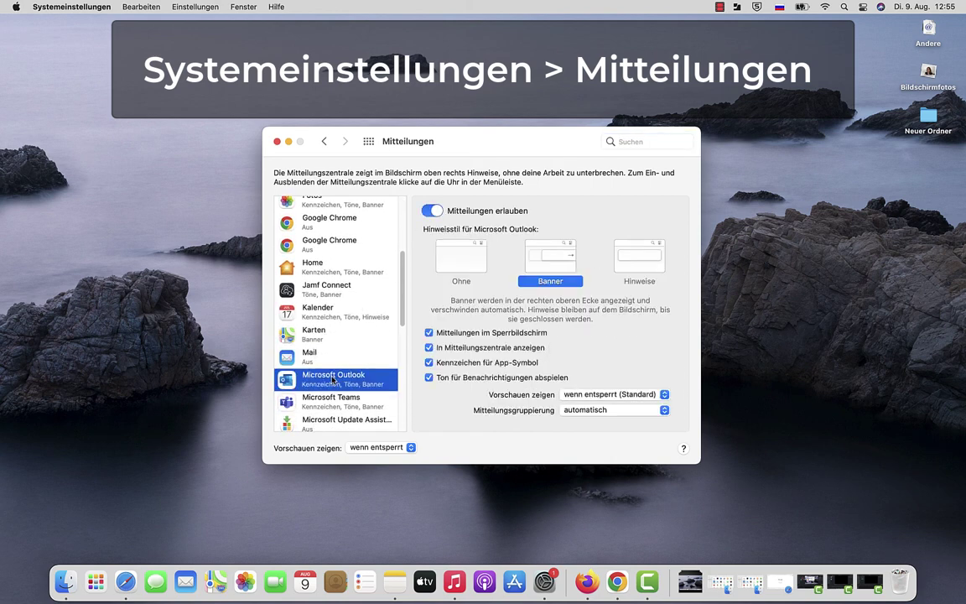
pyautogui.click(428, 212)
pyautogui.click(340, 401)
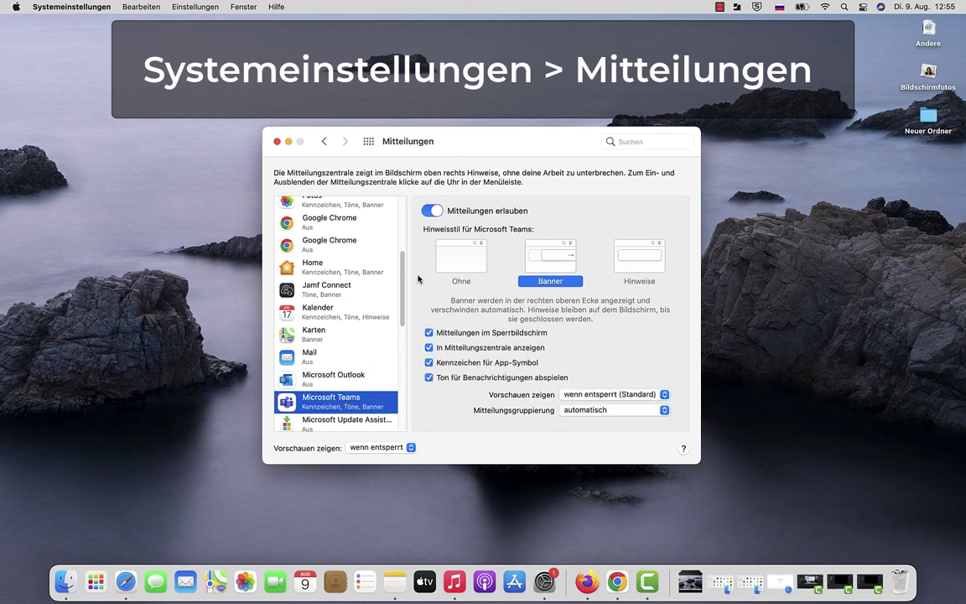